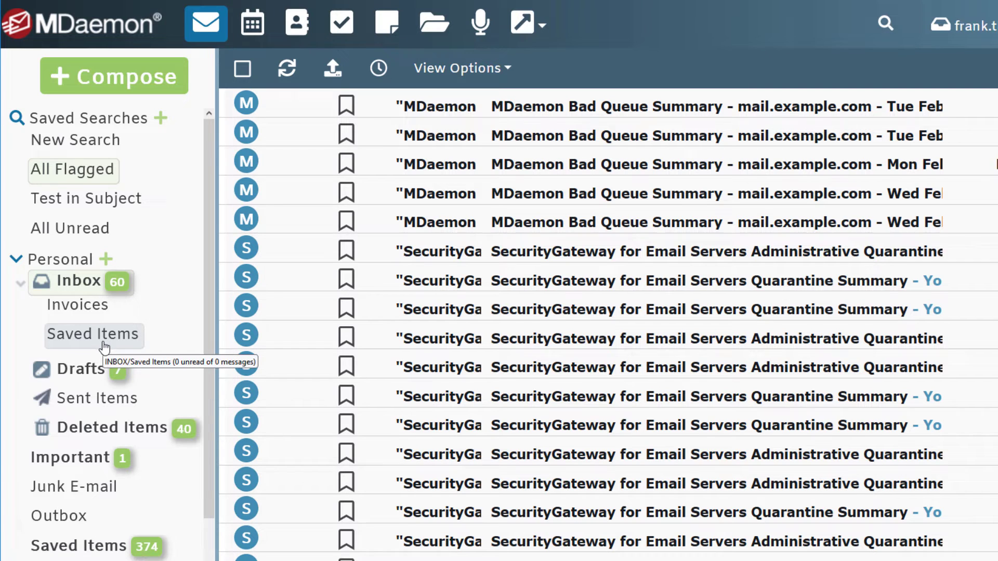
Open Inbox's Saved Items subfolder and start a message import into it.
{"action": "left_click", "coordinate": [103, 346]}
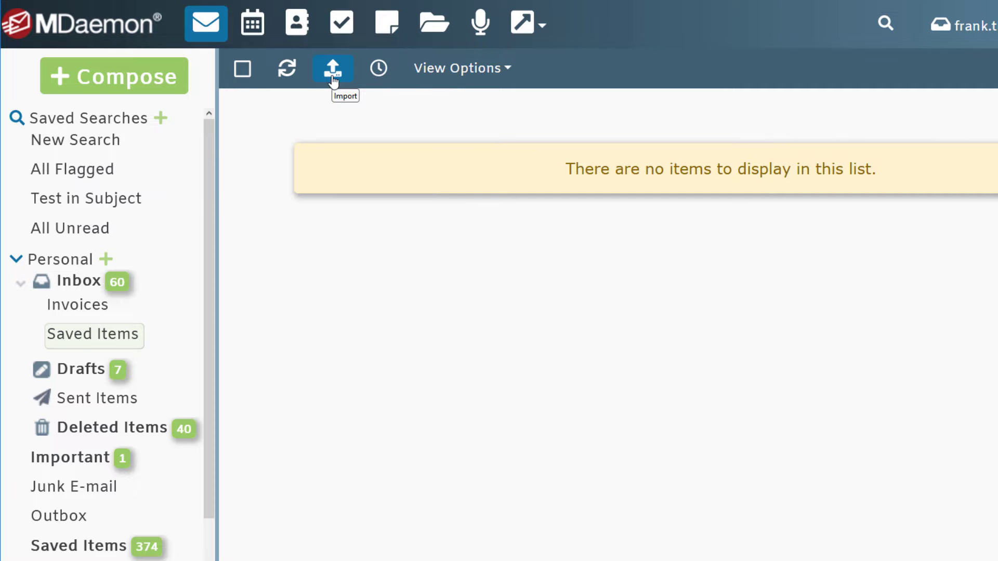
{"action": "left_click", "coordinate": [333, 74]}
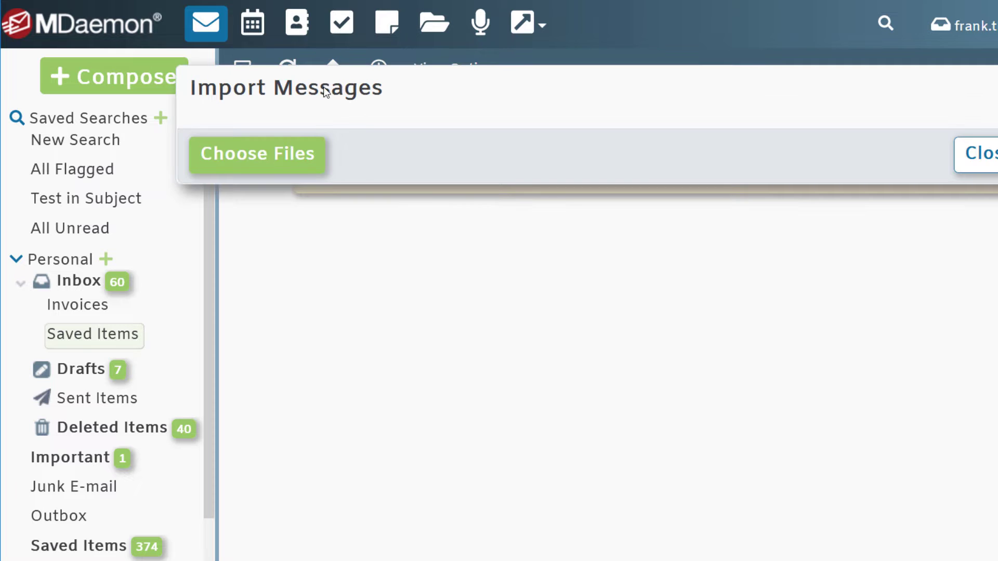
Upload Email-Security-Report.eml and Google-Alert.msg together from the computer.
{"action": "left_click", "coordinate": [252, 167]}
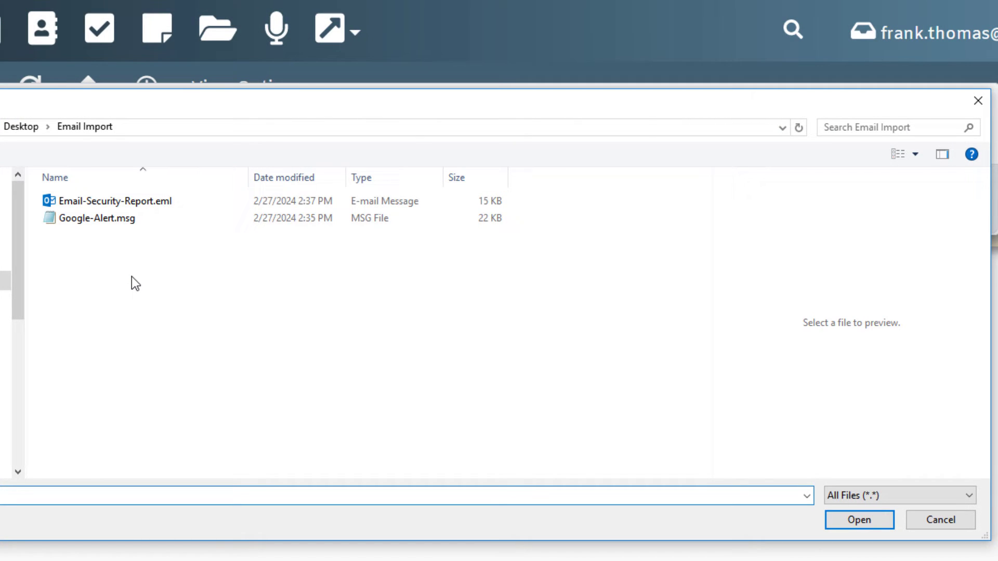
{"action": "left_click", "coordinate": [158, 208]}
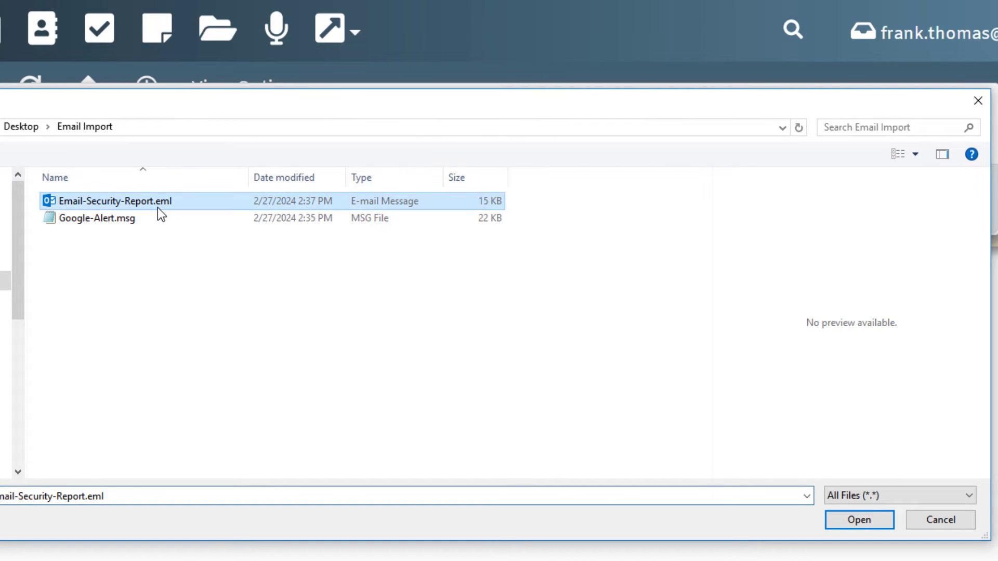
{"action": "left_click", "coordinate": [126, 227], "text": "ctrl"}
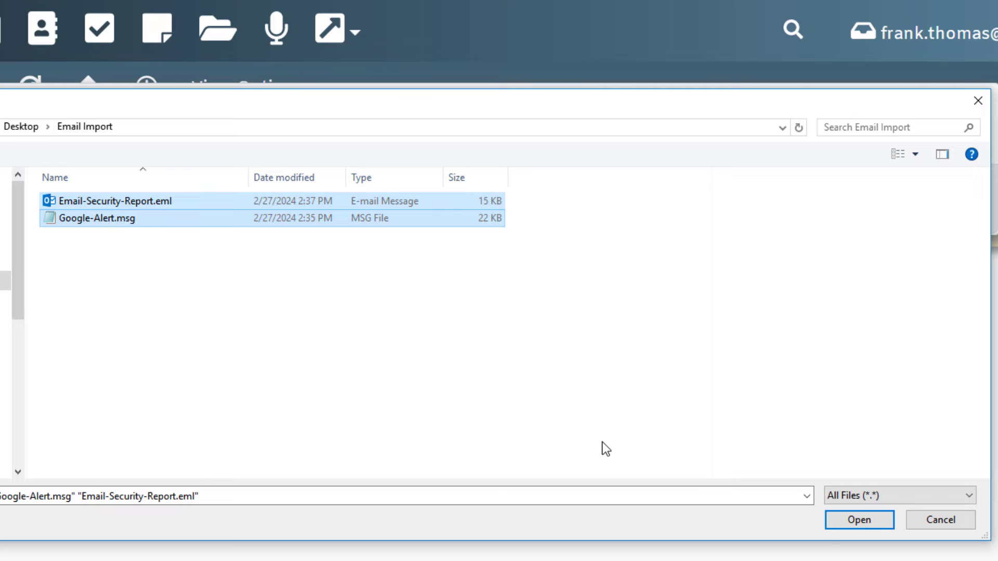
{"action": "left_click", "coordinate": [855, 523]}
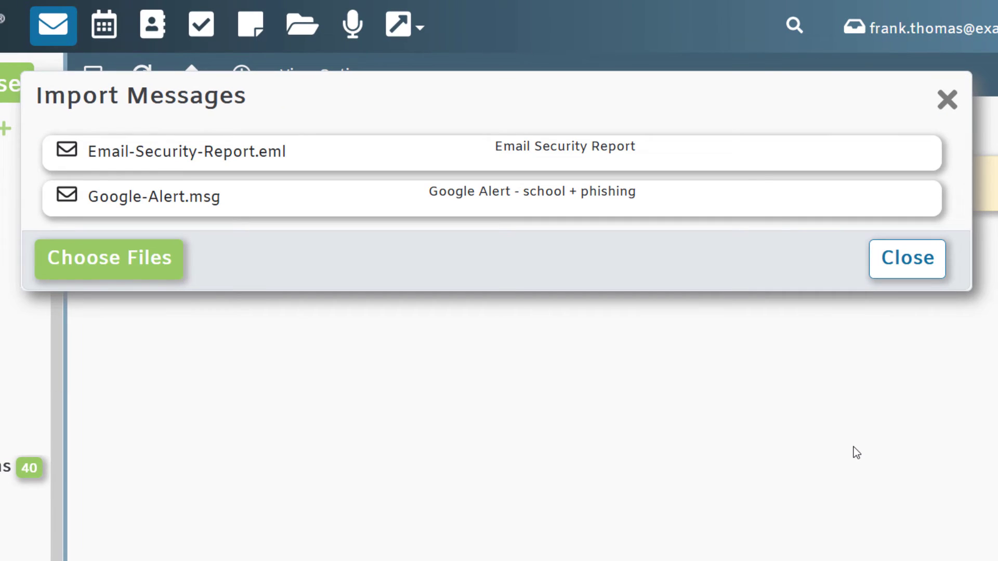
Close the import results to show Google Alert and Email Security Report in Saved Items.
{"action": "left_click", "coordinate": [906, 279]}
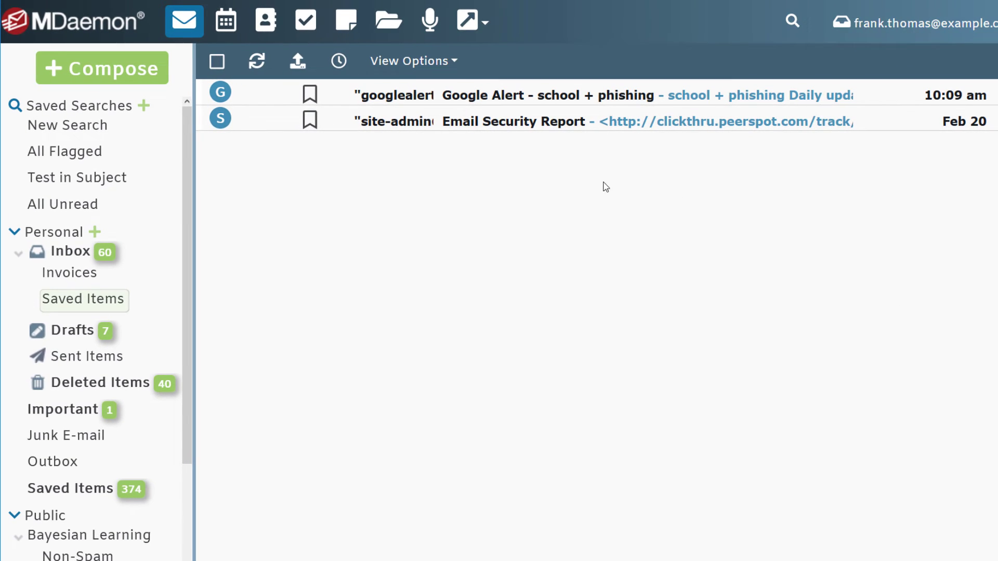